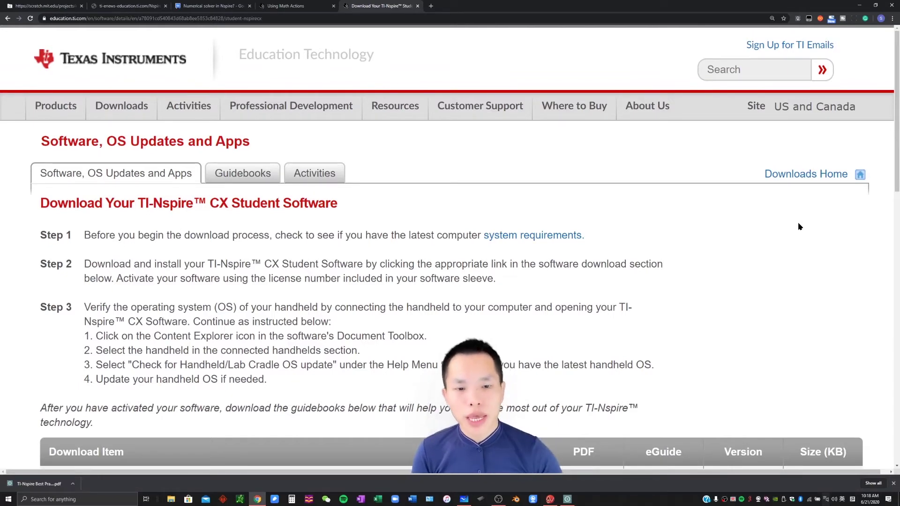
scroll(790, 221, down, 1)
scroll(790, 225, down, 1)
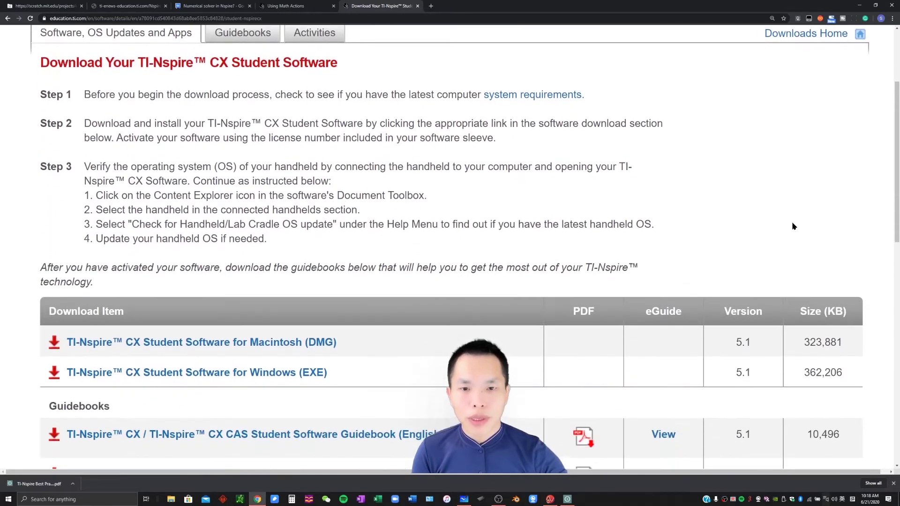
scroll(792, 223, down, 1)
scroll(792, 225, down, 1)
scroll(794, 228, down, 1)
scroll(794, 228, down, 1)
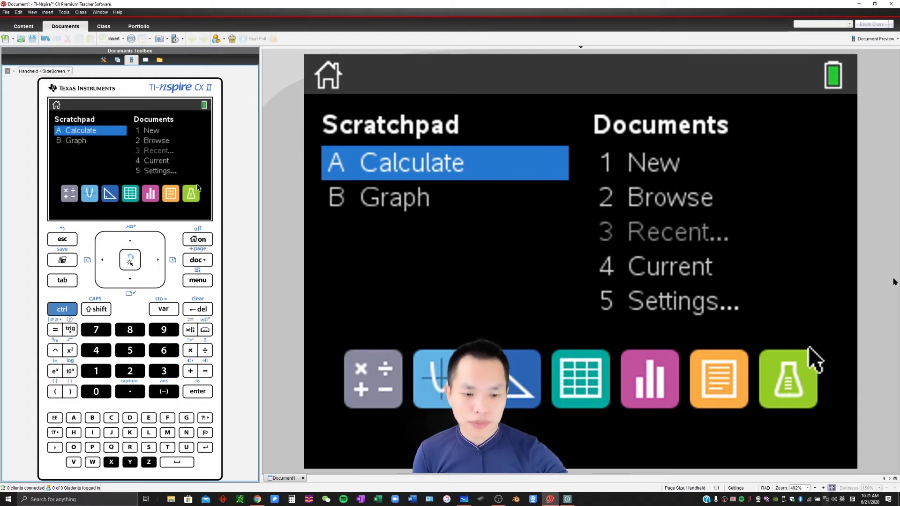
Step: Bring up the STAAR math test PDF on page 12 showing question 8
click(568, 500)
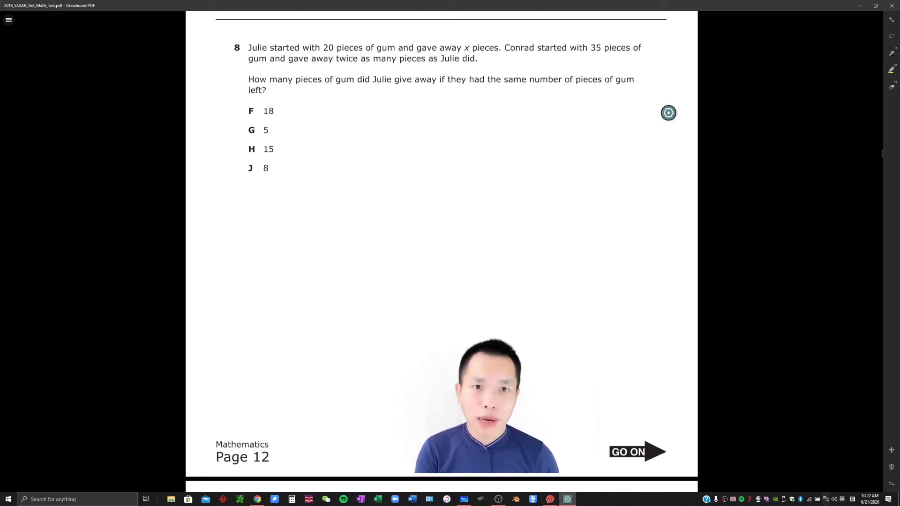
Step: With the screen pen on, write 20 − x in red beside the answer choices
key(ctrl+alt+g)
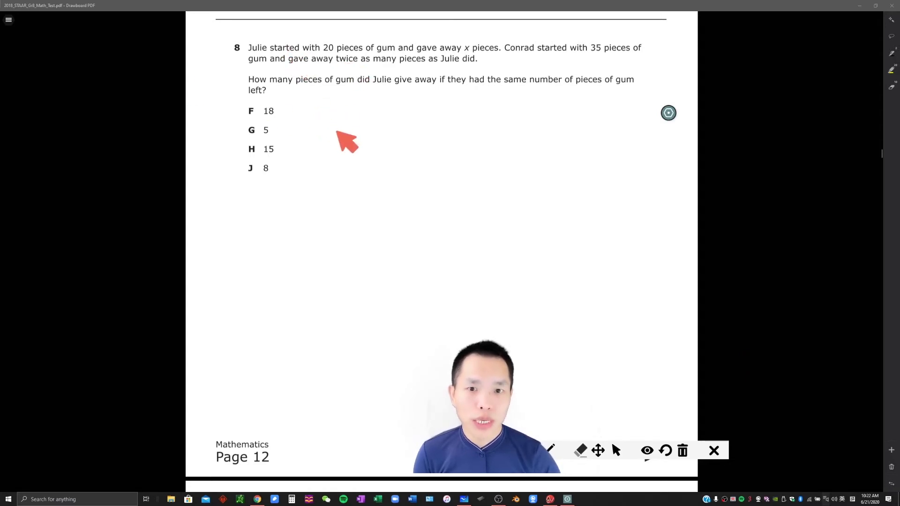
mouse_move(331, 129)
mouse_down()
mouse_move(345, 147)
mouse_move(359, 130)
mouse_up()
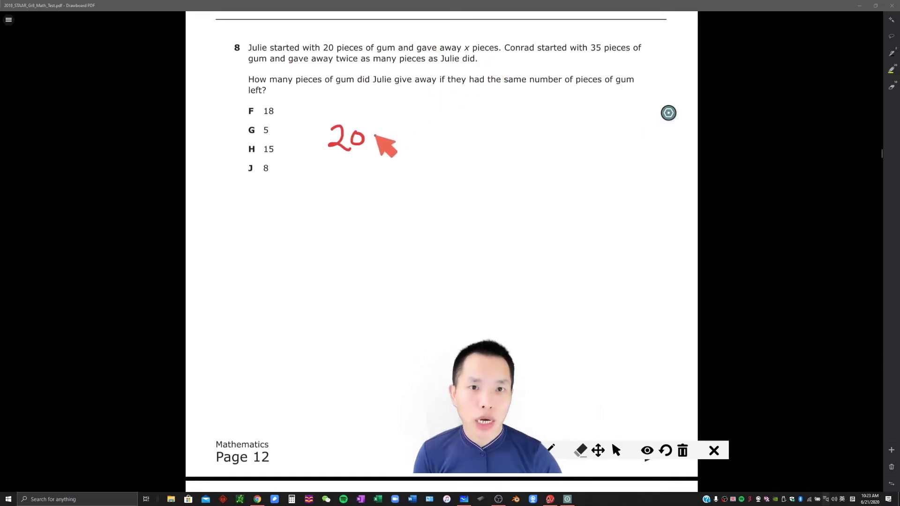
mouse_move(374, 136)
mouse_down()
mouse_move(402, 129)
mouse_move(412, 146)
mouse_move(391, 144)
mouse_up()
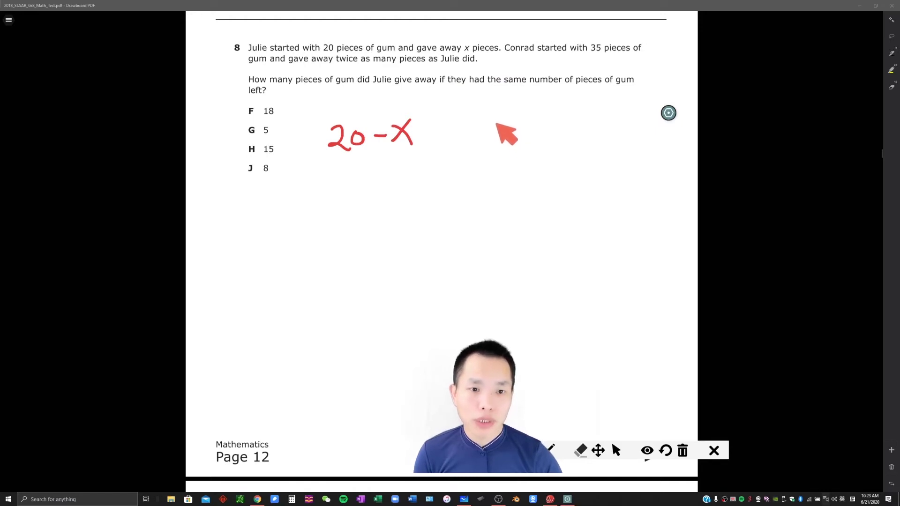
Step: Write 35 − 2x in blue to complete the equation 20 − x = 35 − 2x
mouse_move(490, 123)
mouse_down()
mouse_move(501, 132)
mouse_move(491, 144)
mouse_move(511, 145)
mouse_move(526, 124)
mouse_up()
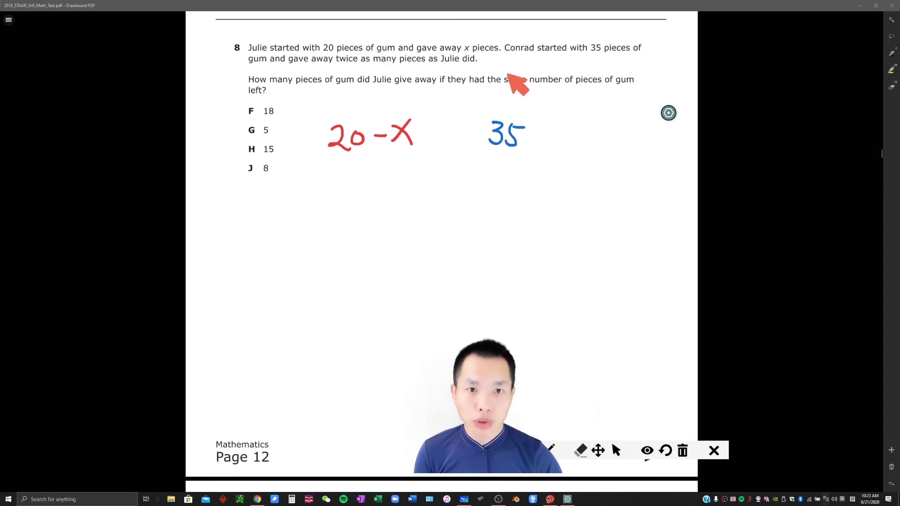
mouse_move(560, 130)
mouse_down()
mouse_move(563, 139)
mouse_move(589, 143)
mouse_move(541, 134)
mouse_up()
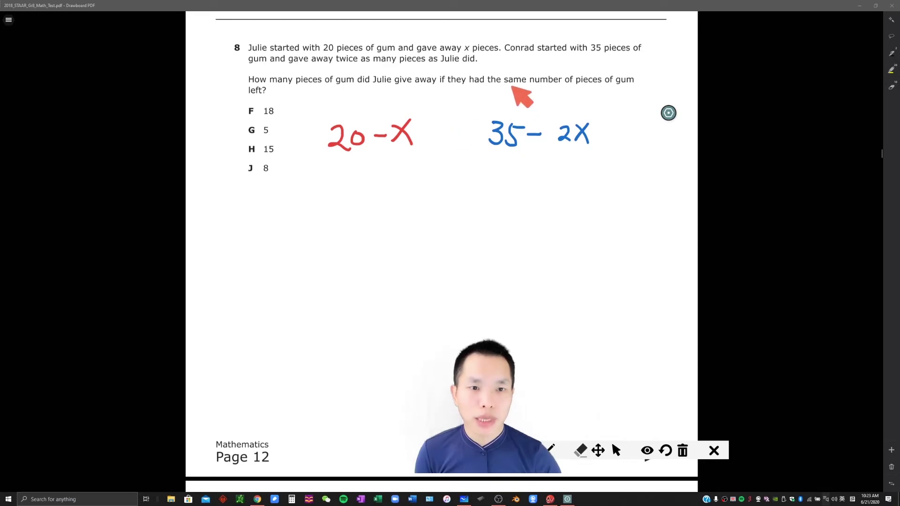
drag(505, 89, 556, 94)
drag(446, 128, 466, 133)
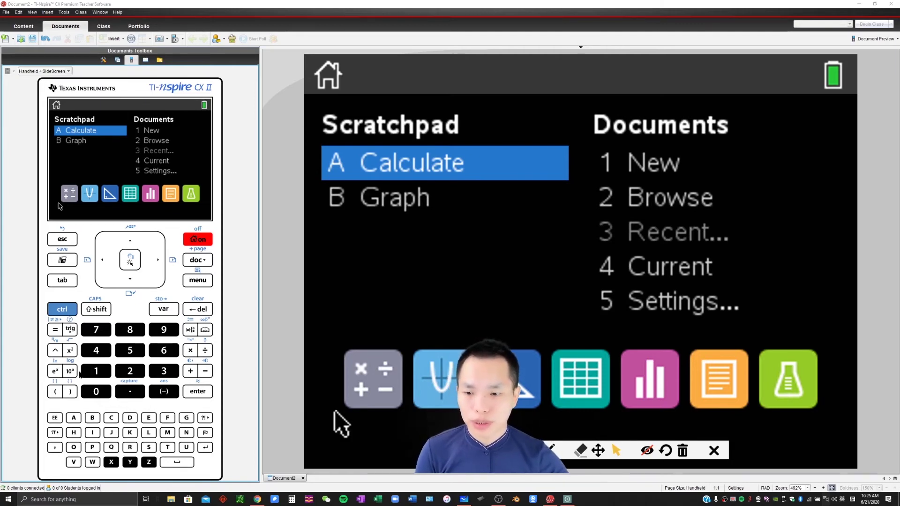
Step: Create a new document and insert an empty Calculator page 1.1
key(Right)
key(Return)
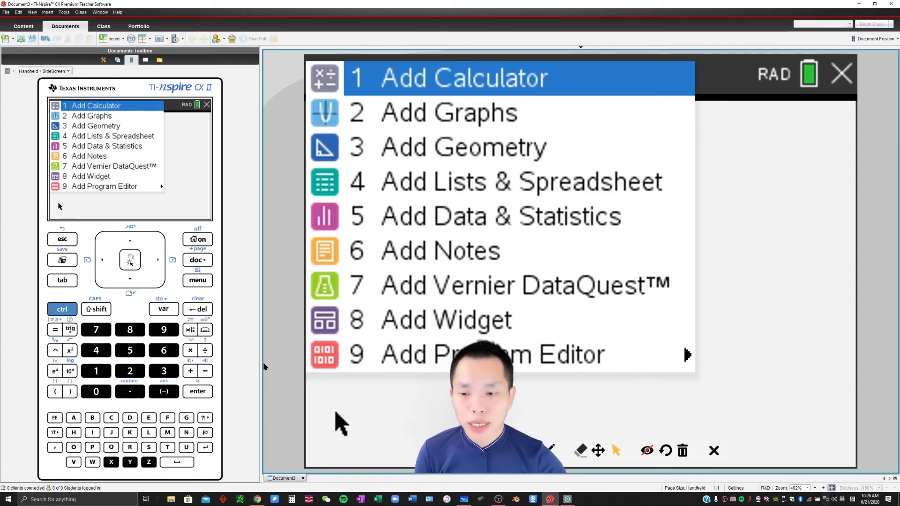
key(Return)
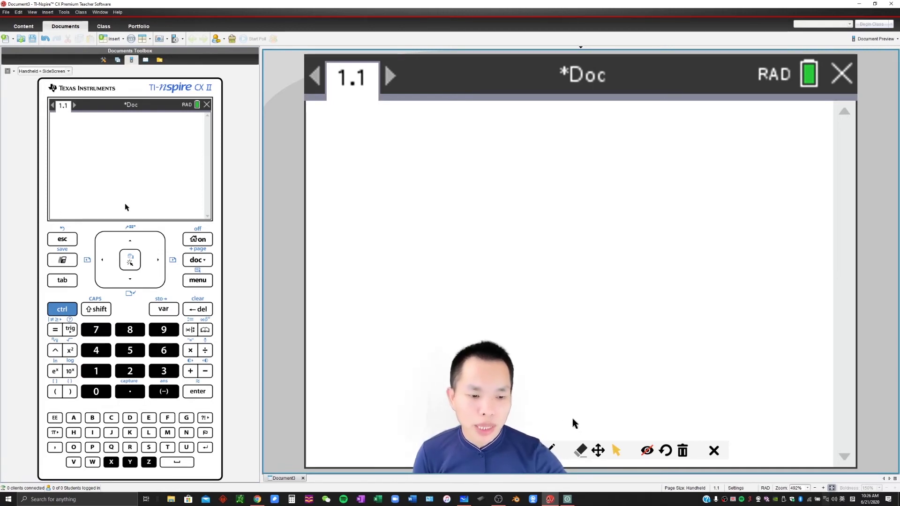
Step: Key in the left side 20−x on the emulated keypad, showing then hiding the ink reference
click(647, 451)
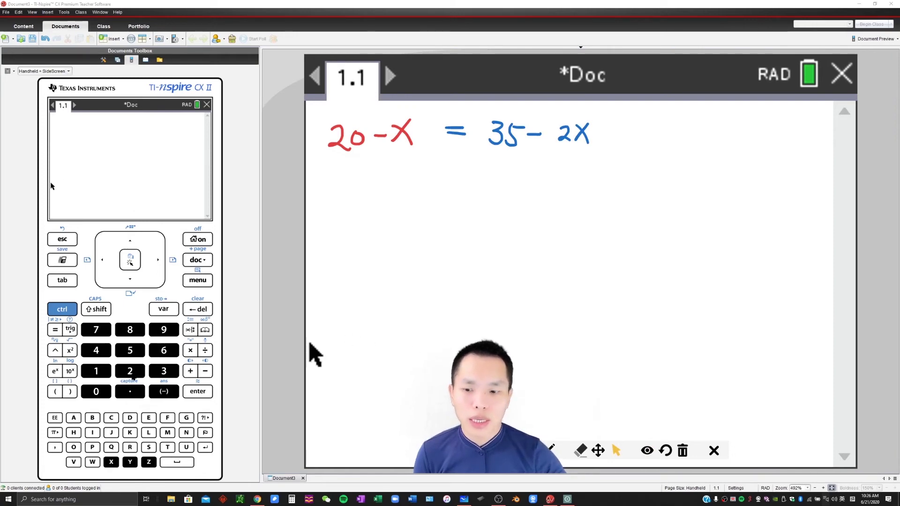
click(129, 376)
text(0)
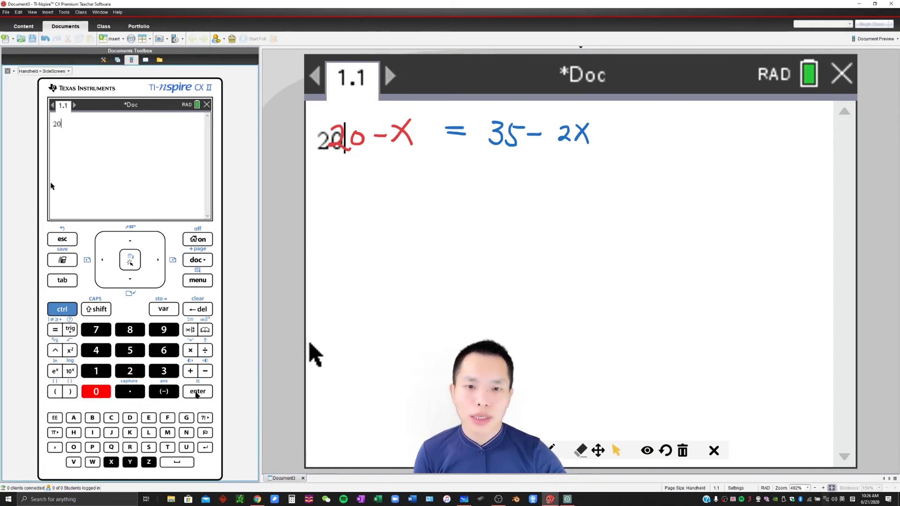
click(204, 371)
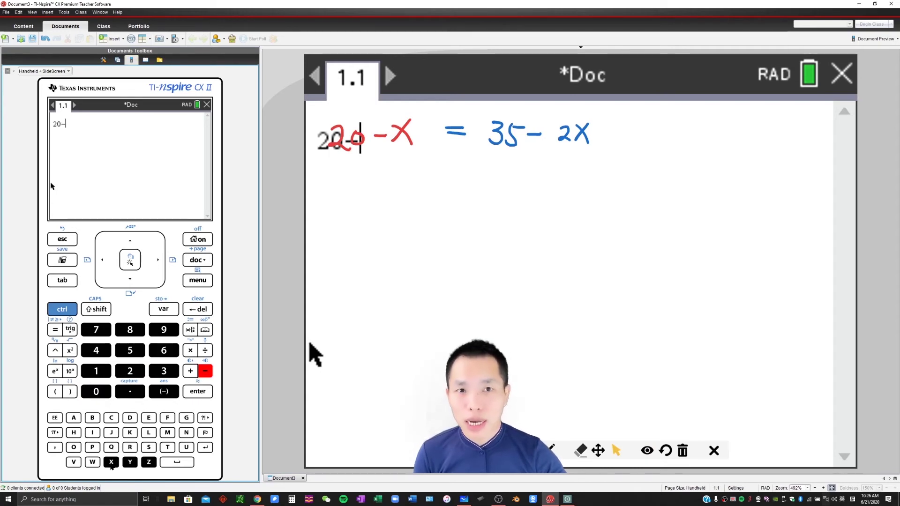
text(x)
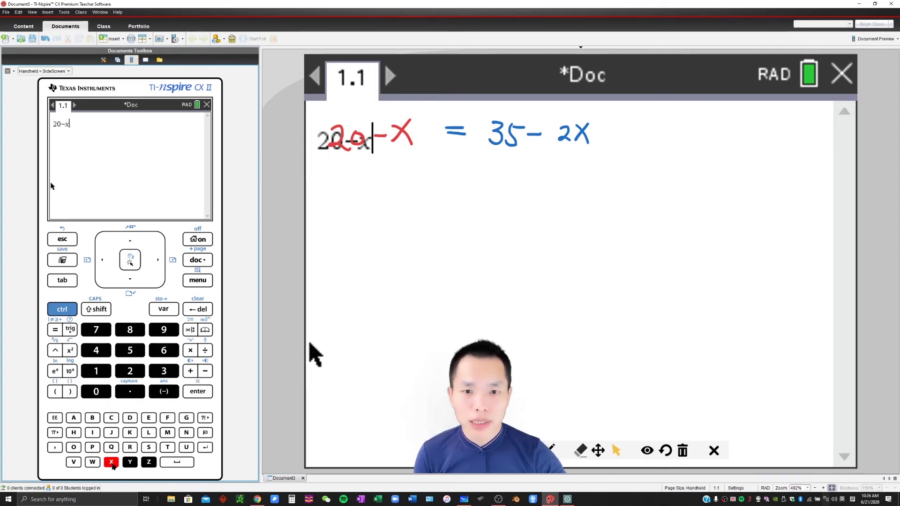
click(652, 454)
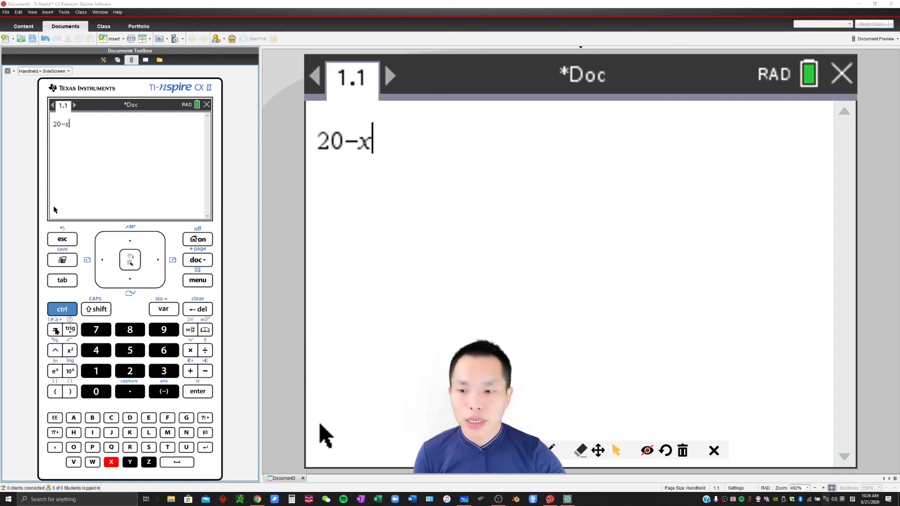
Step: Complete the equation with =35−2x and hide the handwritten annotations
click(56, 331)
click(156, 367)
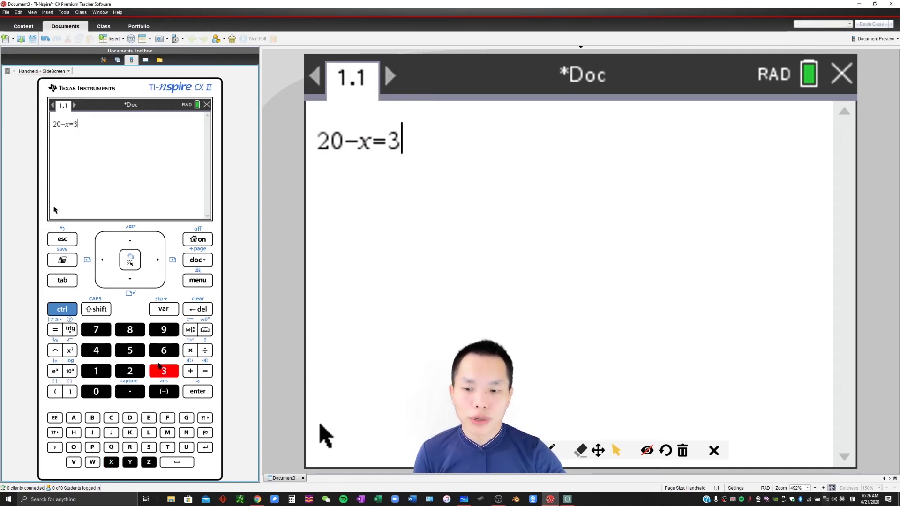
click(143, 352)
click(207, 372)
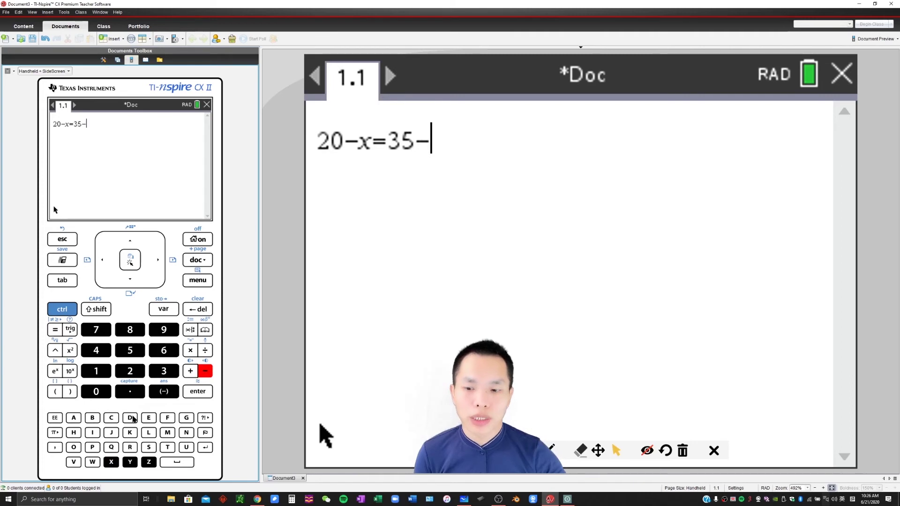
click(130, 370)
click(111, 462)
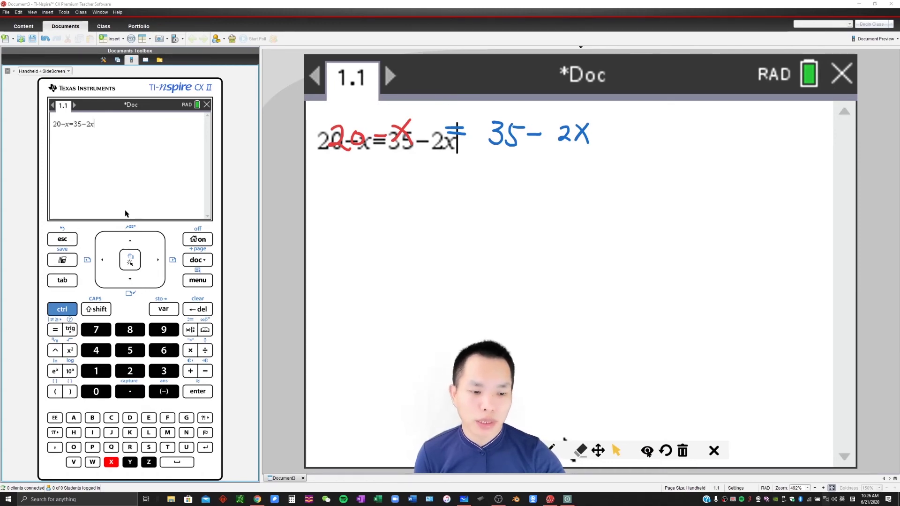
click(646, 450)
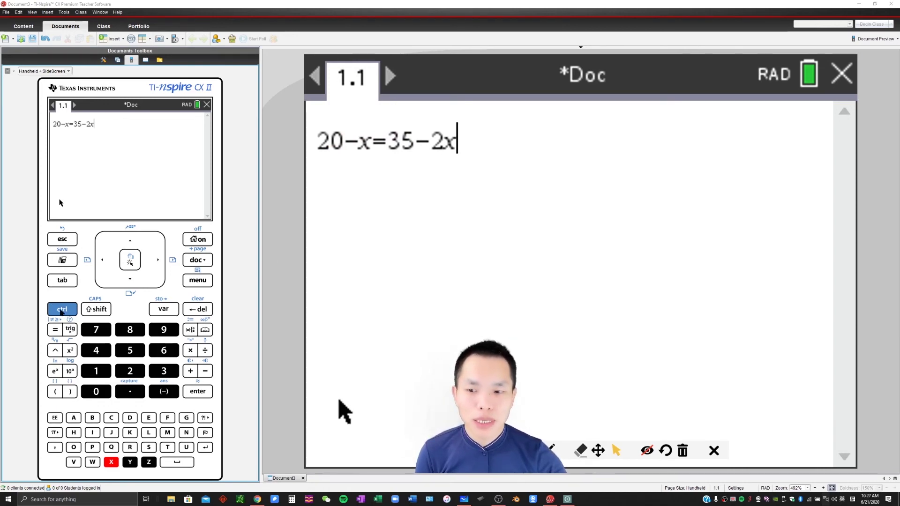
Step: Apply Math Actions > Solve Numerically to get nSolve(20−x=35−2x,x) with variable x
click(62, 313)
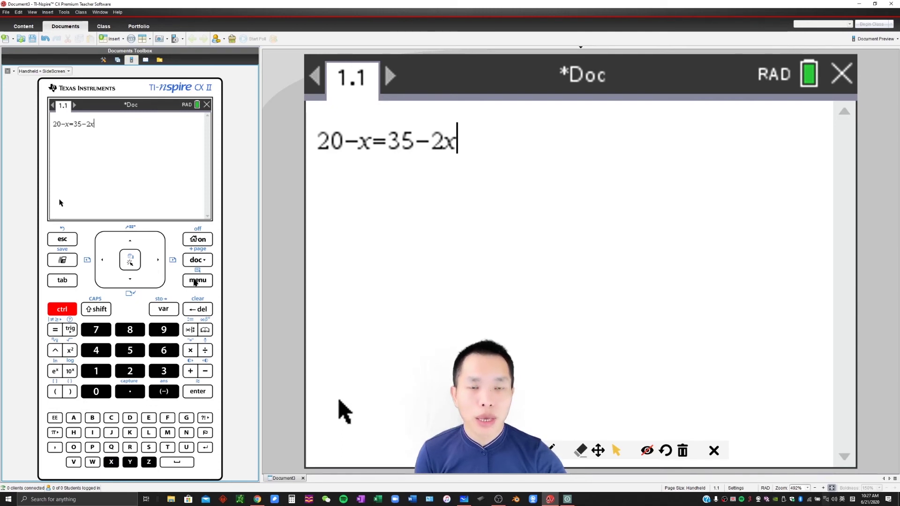
click(197, 281)
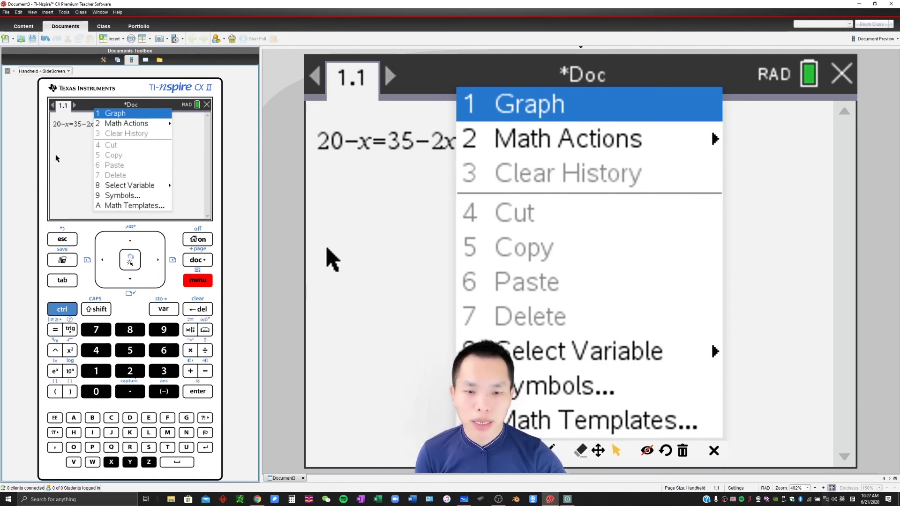
key(2)
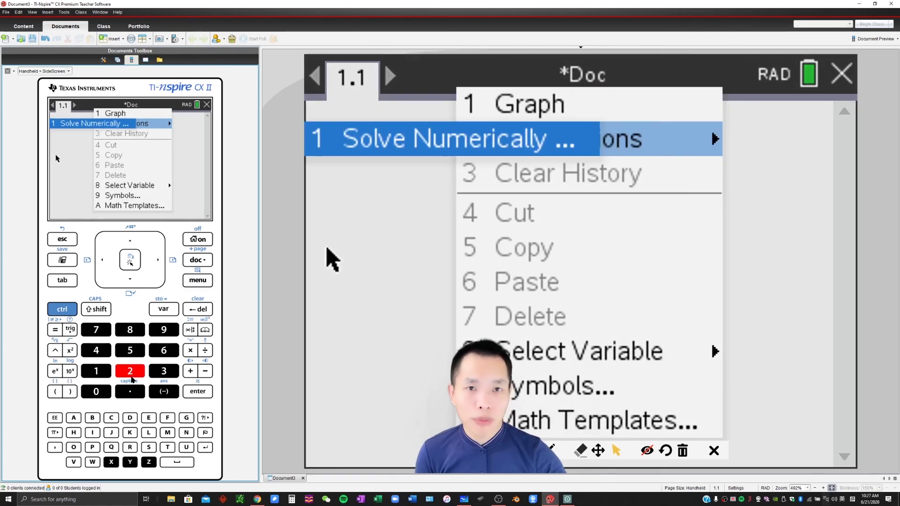
key(1)
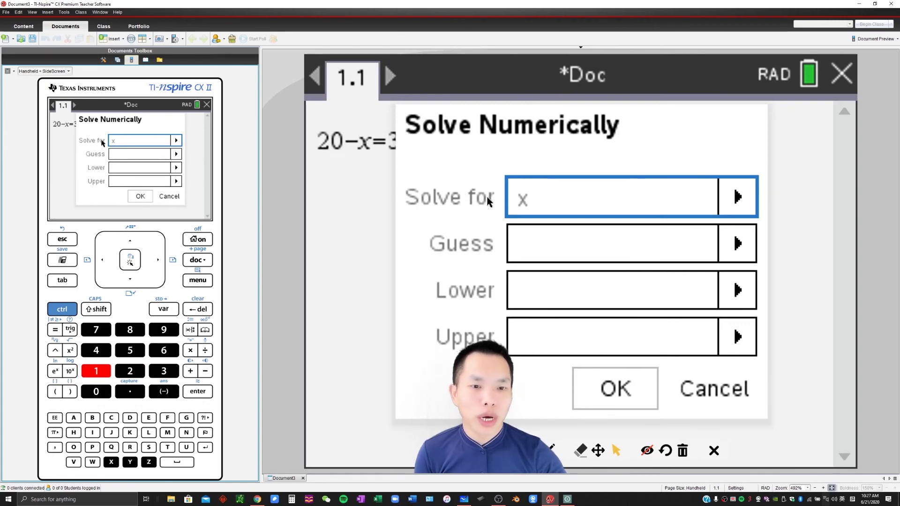
click(615, 389)
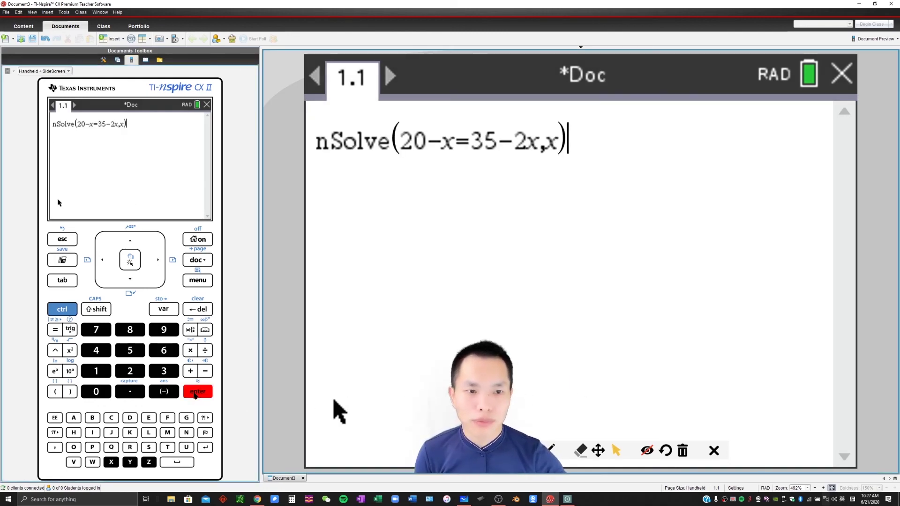
Step: Evaluate nSolve(20−x=35−2x,x) so the calculator returns 15
key(Return)
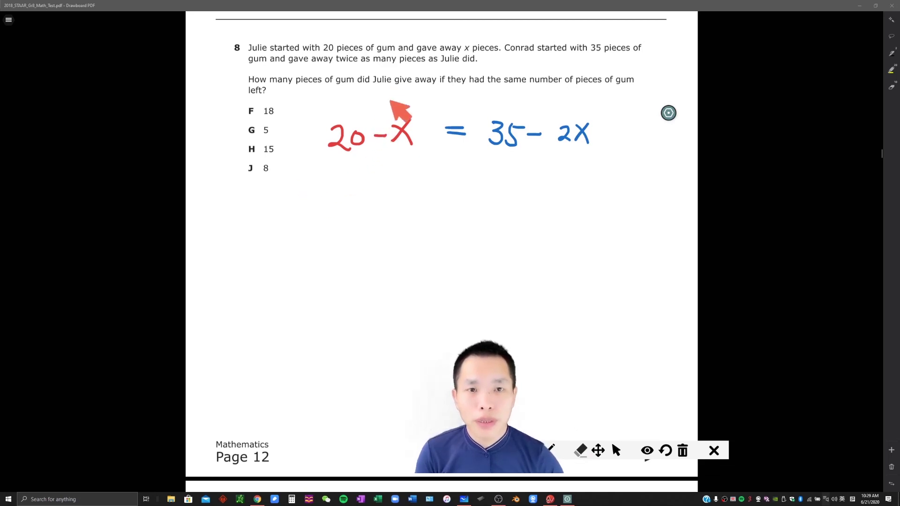
Step: Write the substitution check 20−15 and 35−2·15 giving 5 = 5
mouse_move(329, 195)
mouse_down()
mouse_move(388, 197)
mouse_move(400, 186)
mouse_up()
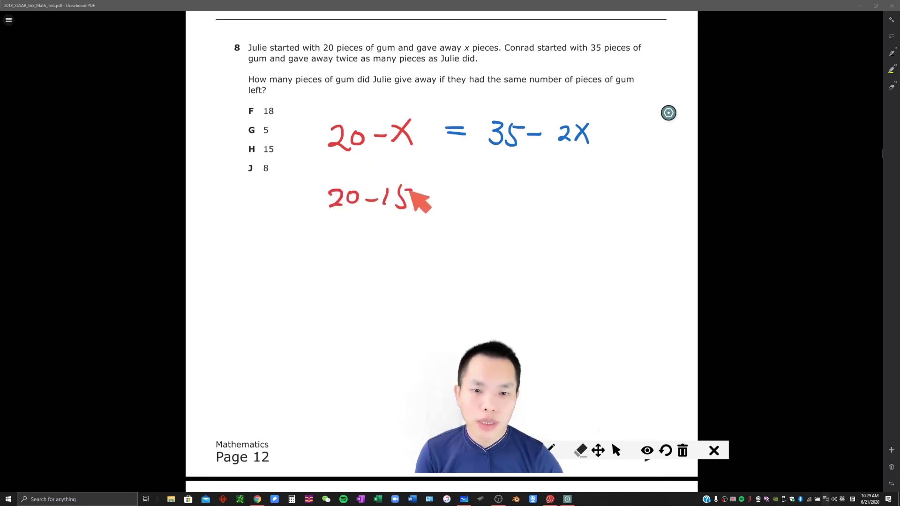
drag(395, 244, 392, 267)
drag(396, 242, 410, 243)
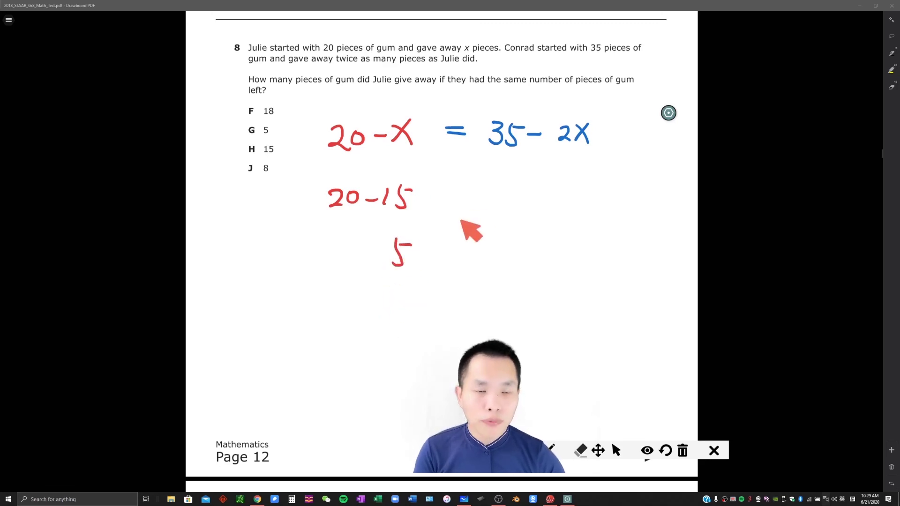
mouse_move(497, 182)
mouse_down()
mouse_move(497, 200)
mouse_move(524, 200)
mouse_move(530, 182)
mouse_move(551, 197)
mouse_move(607, 206)
mouse_up()
click(582, 195)
drag(609, 185, 626, 185)
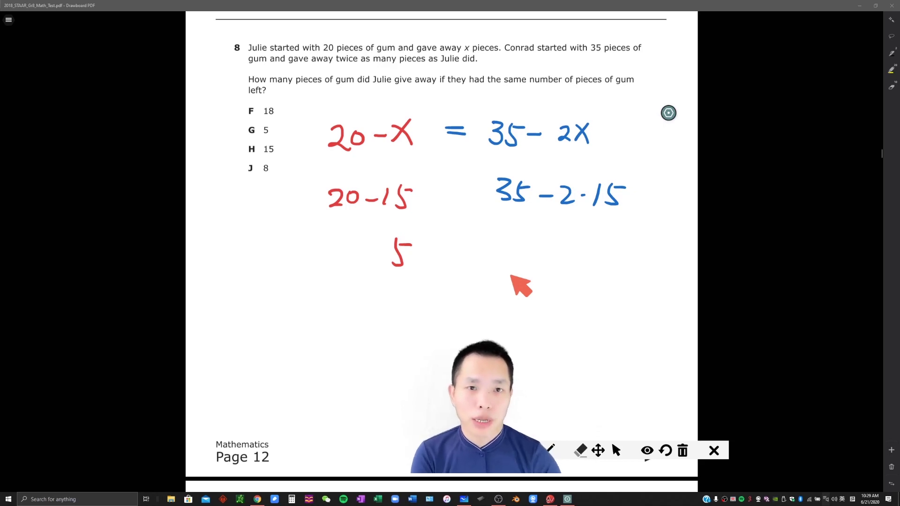
mouse_move(520, 242)
mouse_down()
mouse_move(516, 265)
mouse_move(534, 247)
mouse_up()
drag(459, 252, 480, 251)
drag(458, 260, 480, 260)
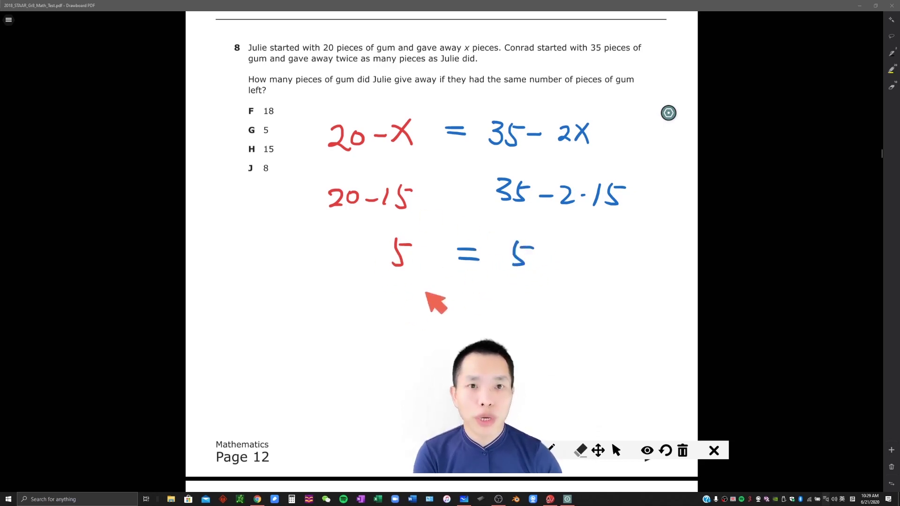
Step: Write x = 15, circle it, and circle answer choice H 15
mouse_move(411, 317)
mouse_down()
mouse_move(430, 338)
mouse_move(413, 337)
mouse_up()
drag(448, 322, 466, 328)
mouse_move(478, 309)
mouse_down()
mouse_move(476, 332)
mouse_move(490, 334)
mouse_move(514, 309)
mouse_up()
mouse_move(454, 289)
mouse_down()
mouse_move(405, 309)
mouse_move(450, 298)
mouse_up()
mouse_move(241, 158)
mouse_down()
mouse_move(282, 149)
mouse_move(238, 171)
mouse_up()
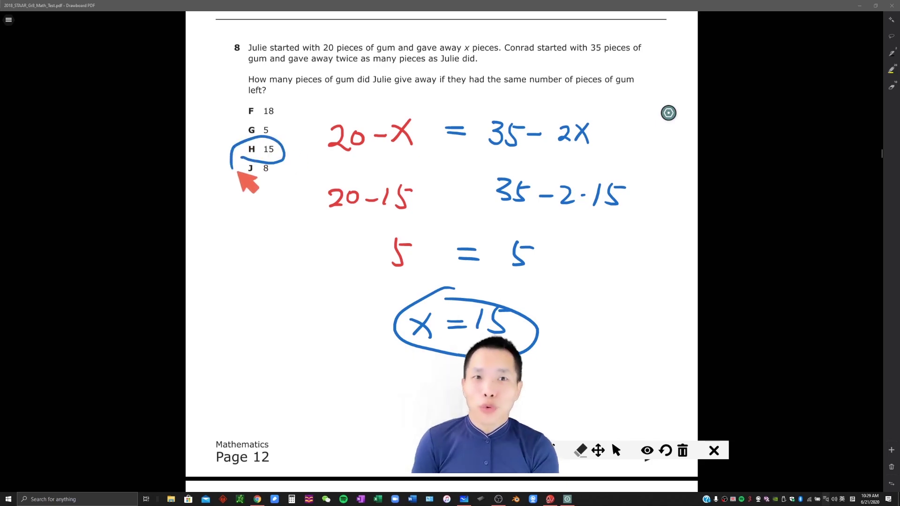